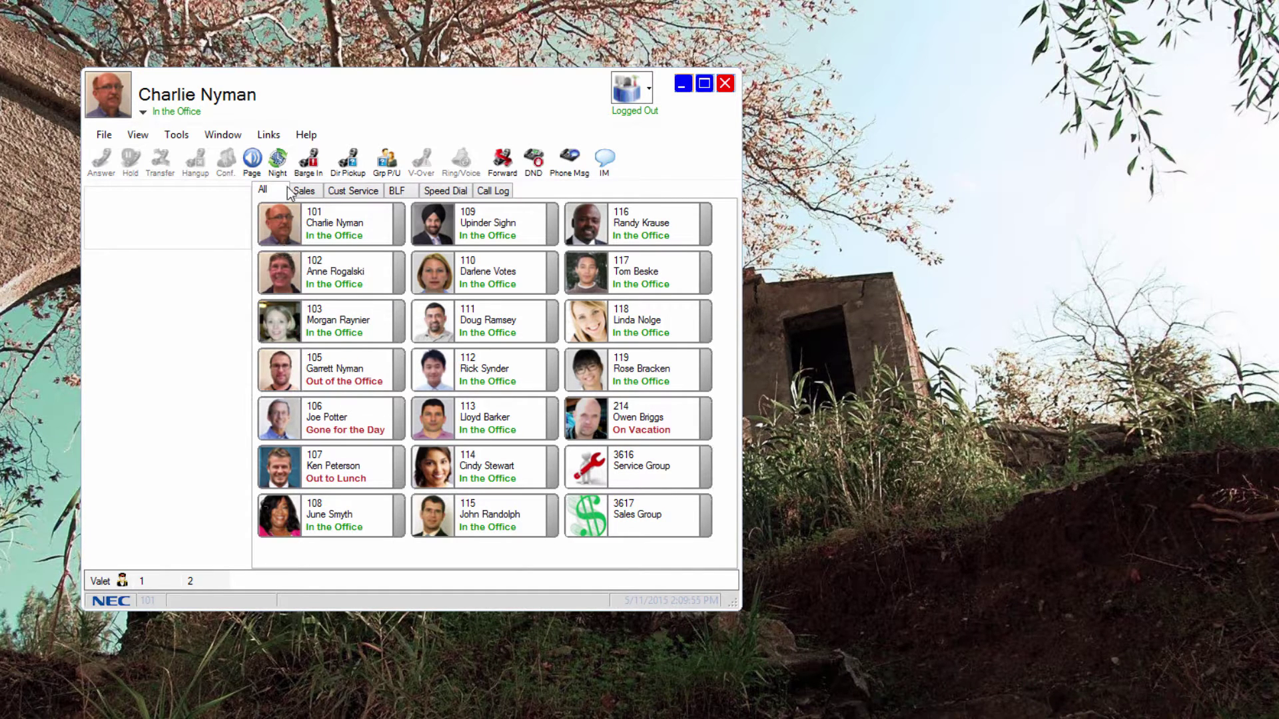
# - In Preferences > BLF/DSS, create a new Billing group with extensions 102, 103 and 105
pyautogui.click(177, 135)
pyautogui.click(203, 148)
pyautogui.click(809, 37)
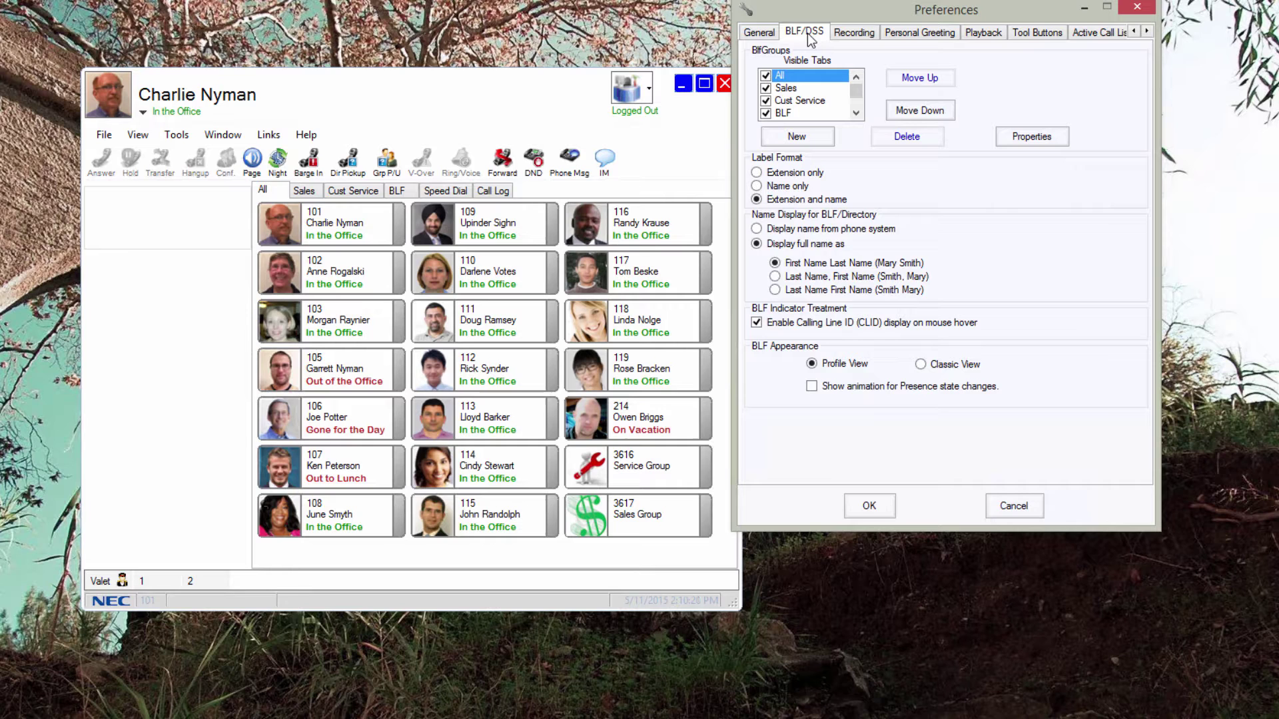
pyautogui.click(792, 140)
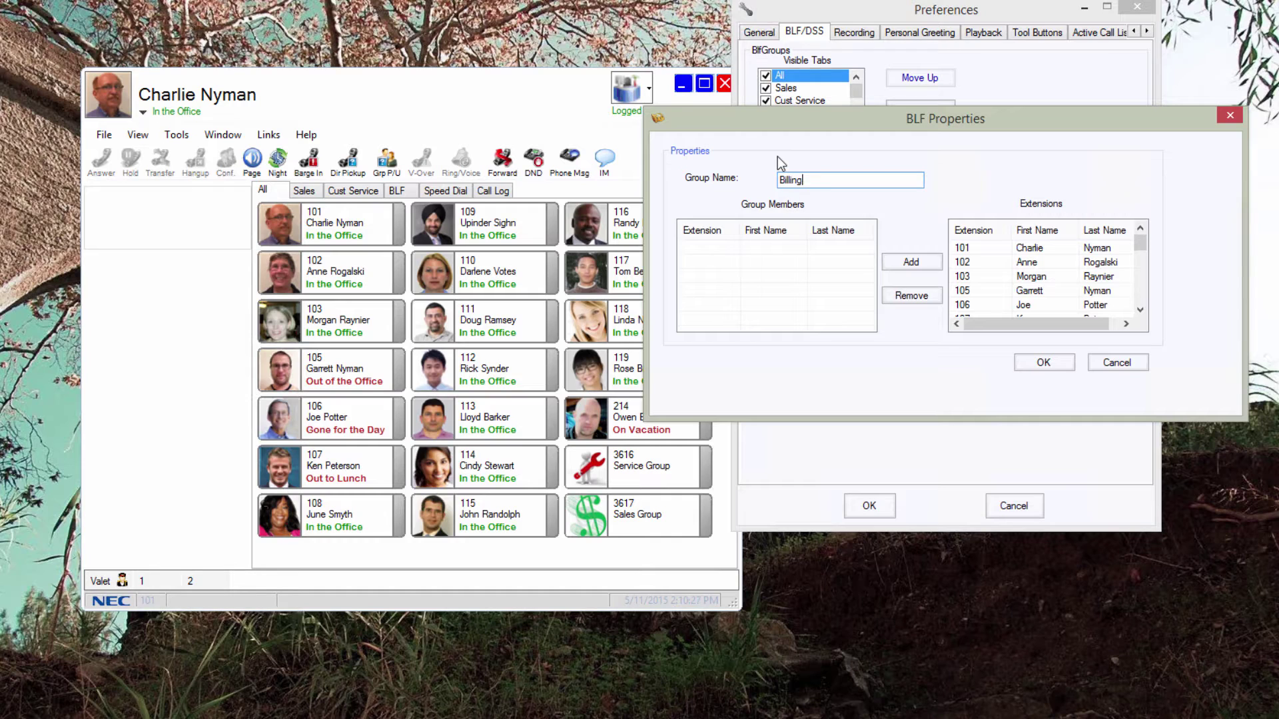
pyautogui.click(963, 262)
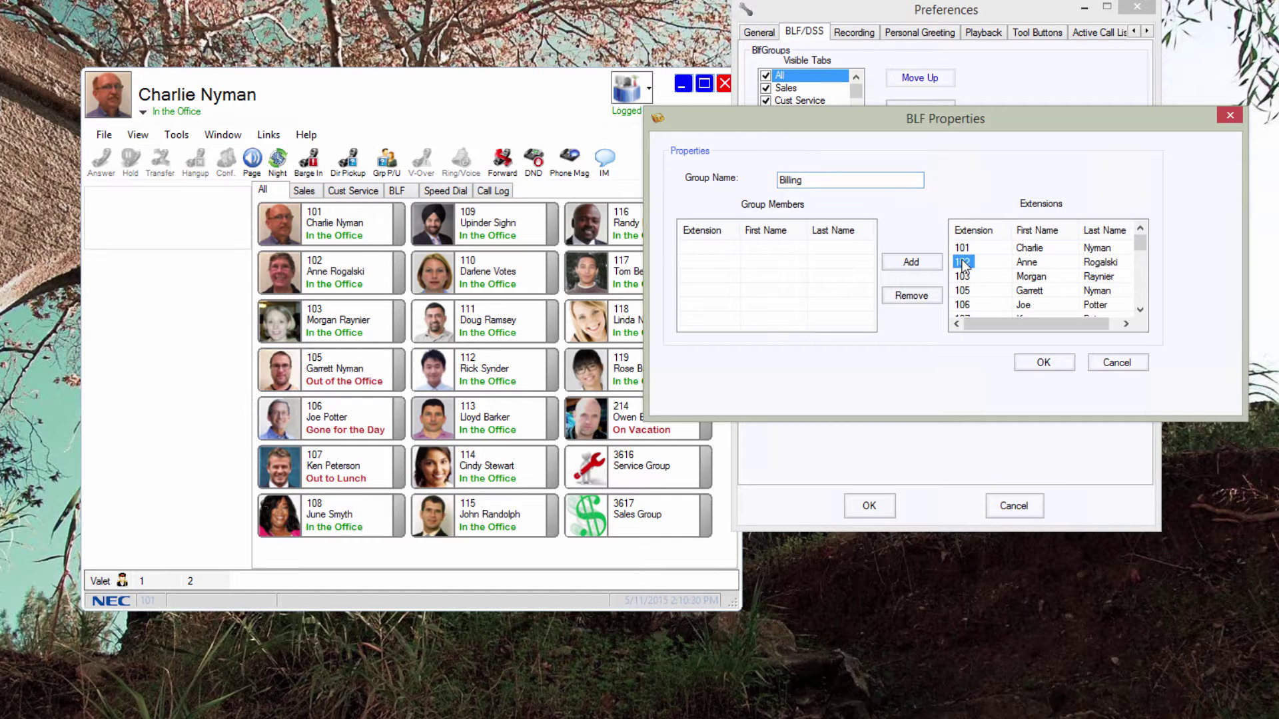
pyautogui.keyDown('shift'); pyautogui.click(965, 293); pyautogui.keyUp('shift')
pyautogui.click(911, 262)
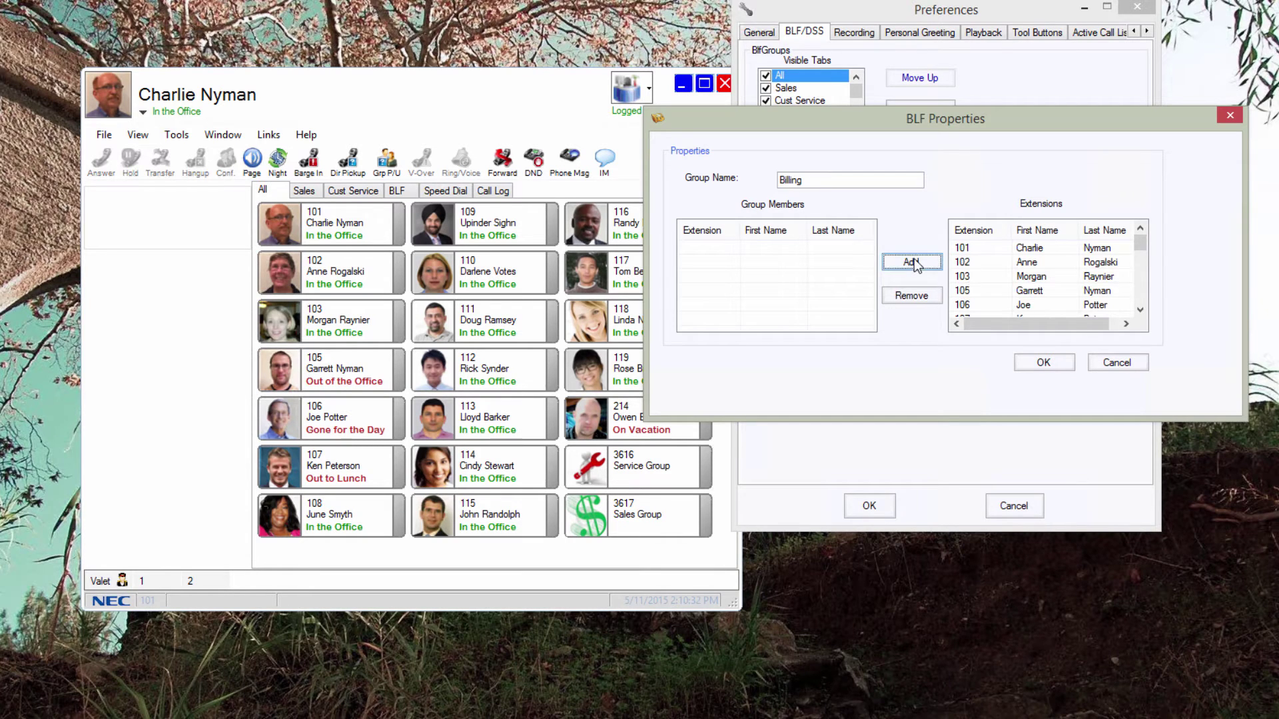
pyautogui.click(1043, 362)
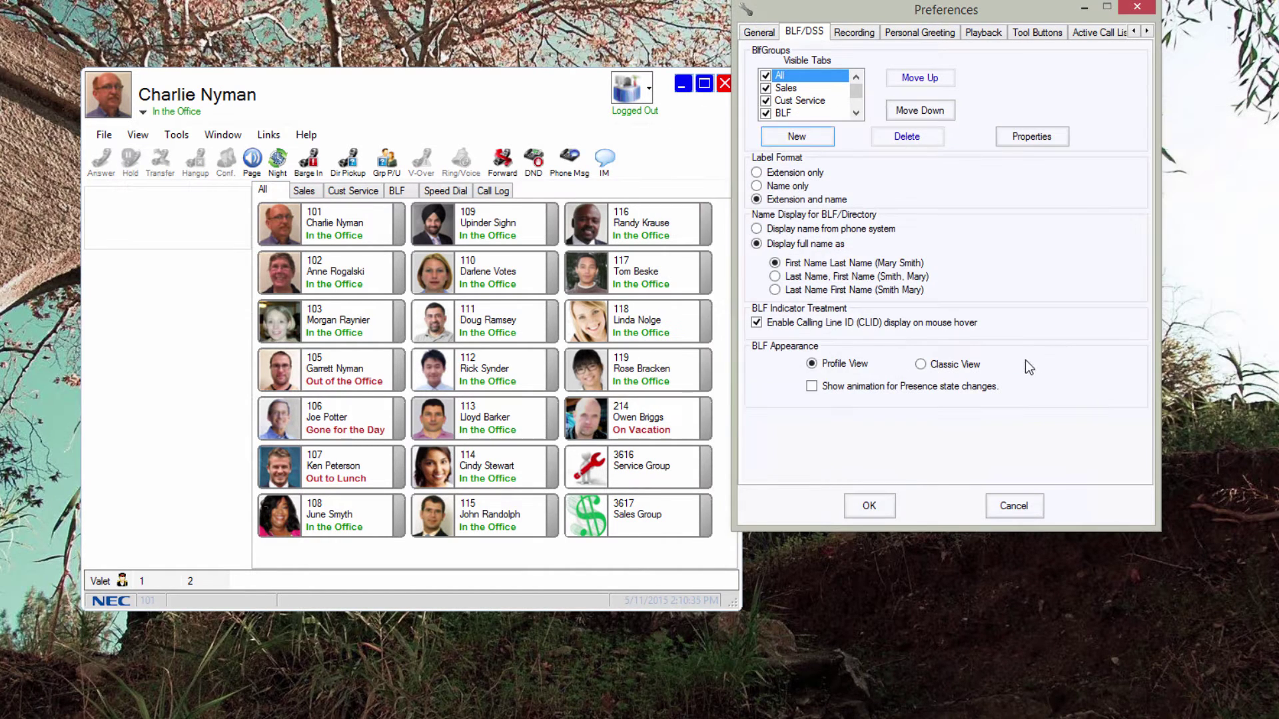
# - Tick Billing under Visible Tabs and save the preferences
pyautogui.click(856, 113)
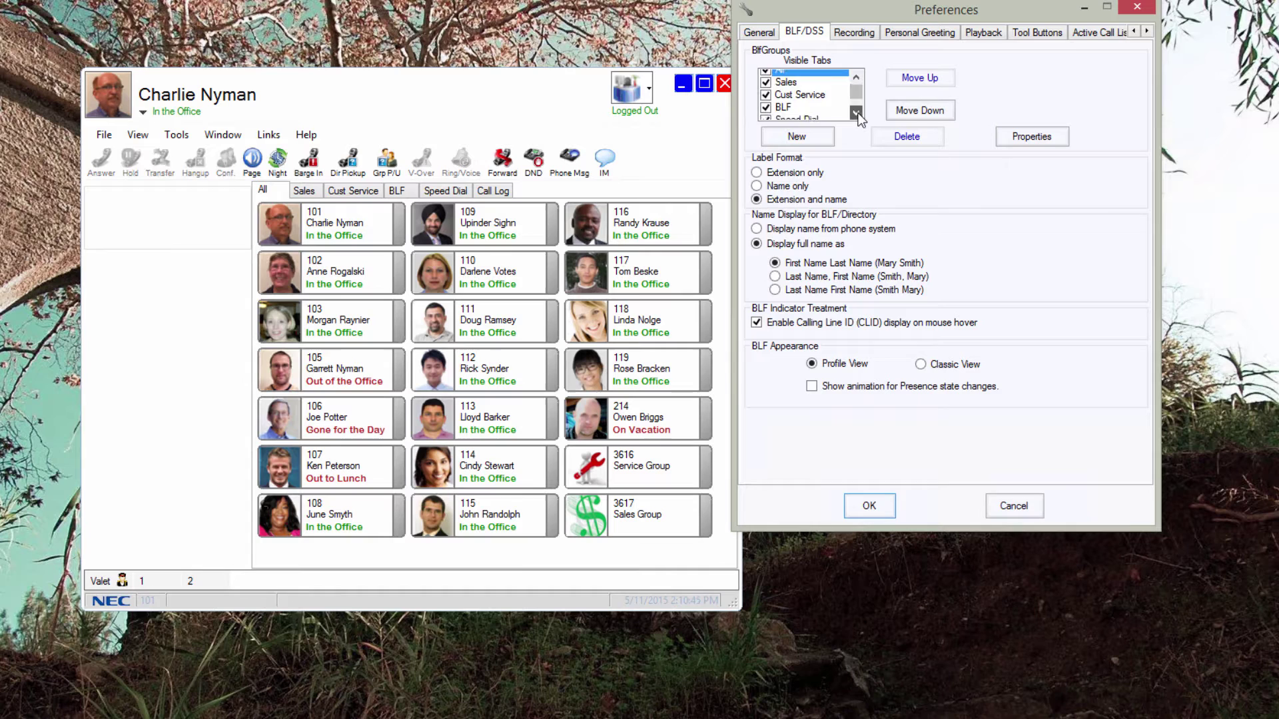
pyautogui.click(856, 113)
pyautogui.click(856, 113)
pyautogui.click(855, 113)
pyautogui.click(855, 113)
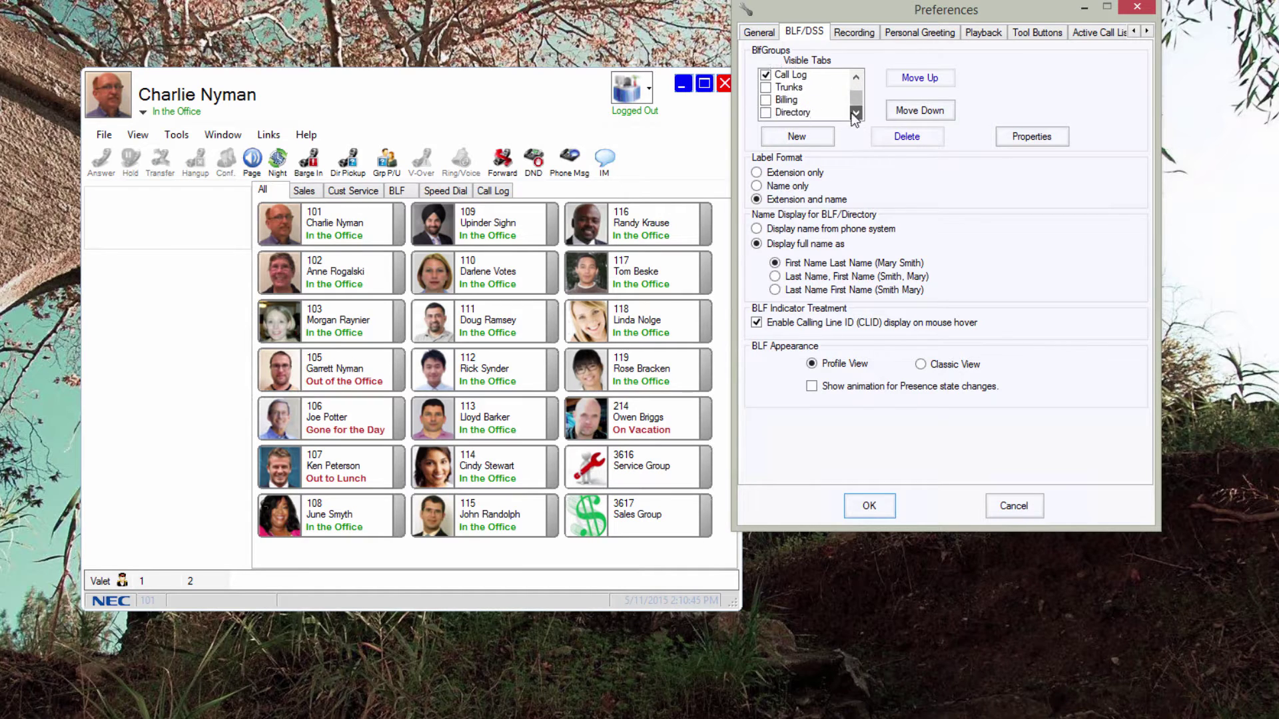
pyautogui.click(855, 113)
pyautogui.click(856, 113)
pyautogui.click(766, 77)
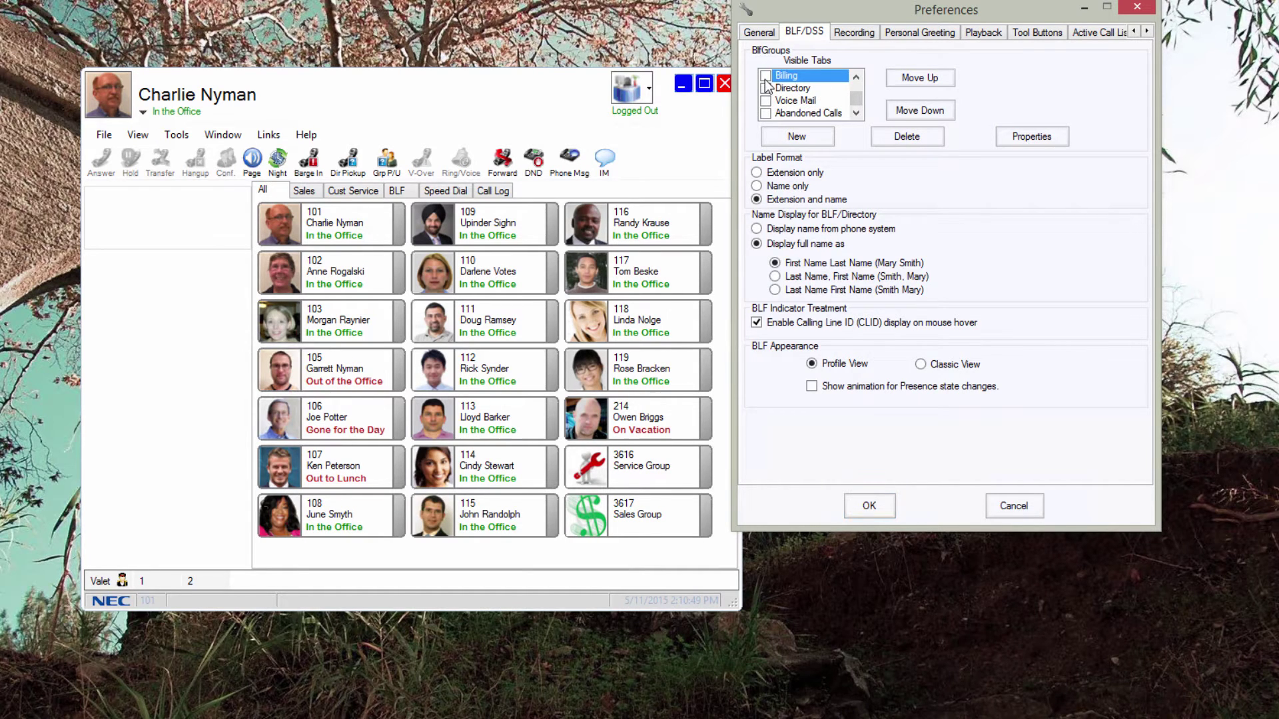
pyautogui.click(765, 78)
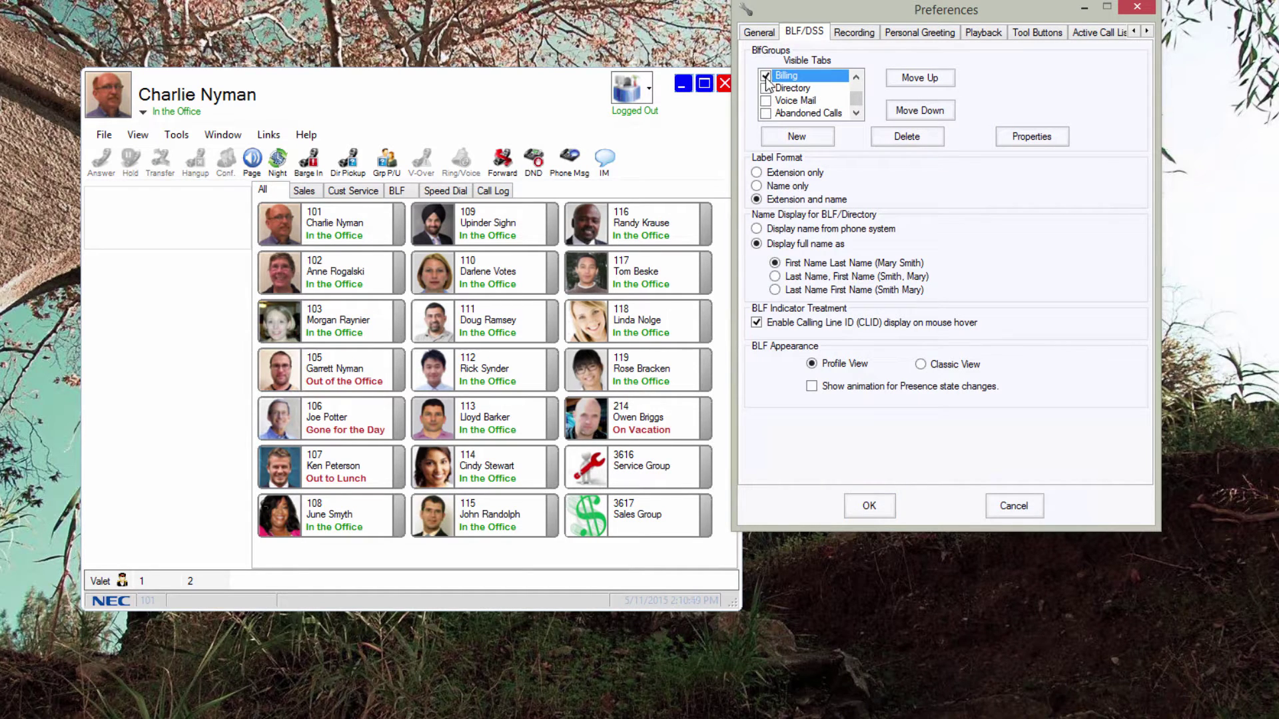
pyautogui.click(860, 509)
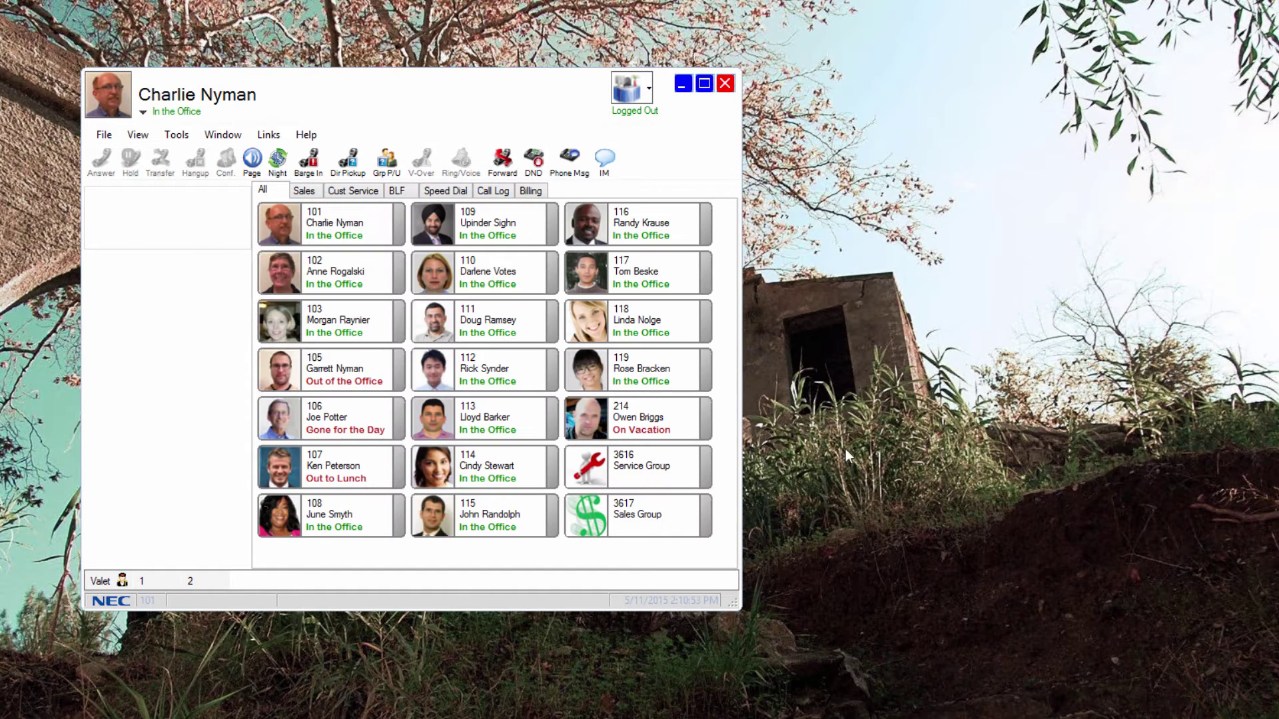
pyautogui.click(530, 191)
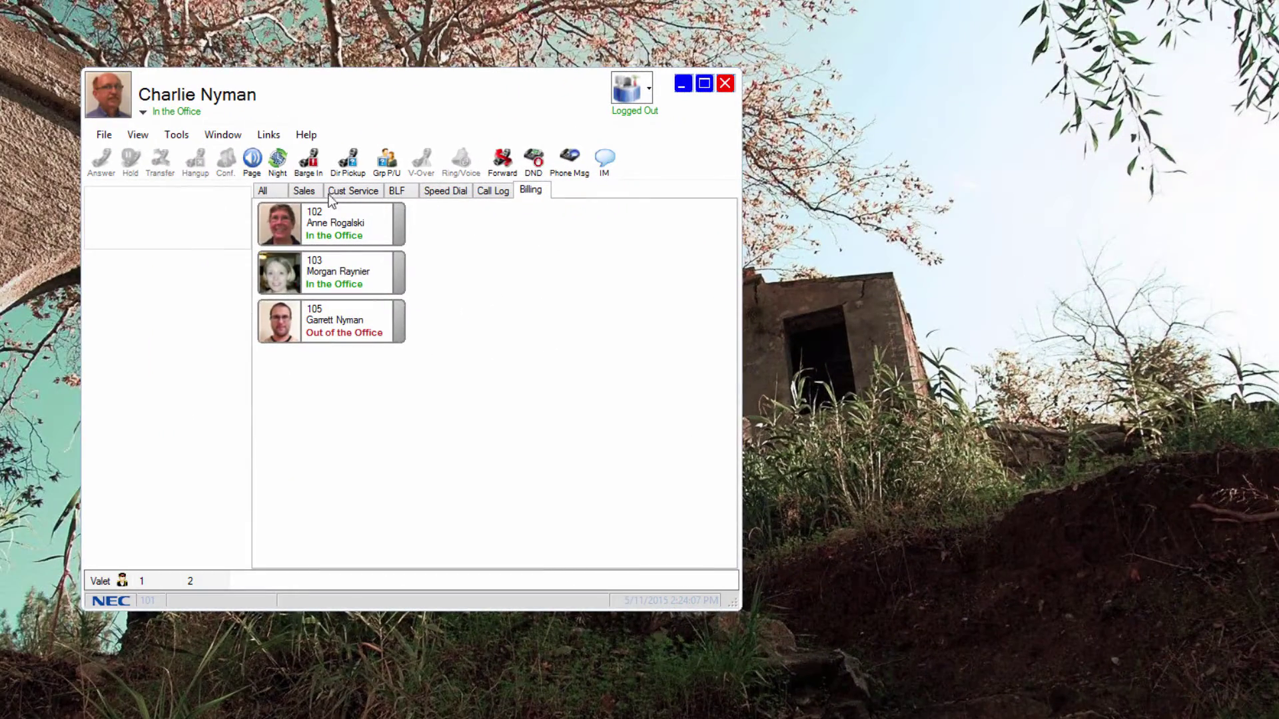
pyautogui.click(276, 193)
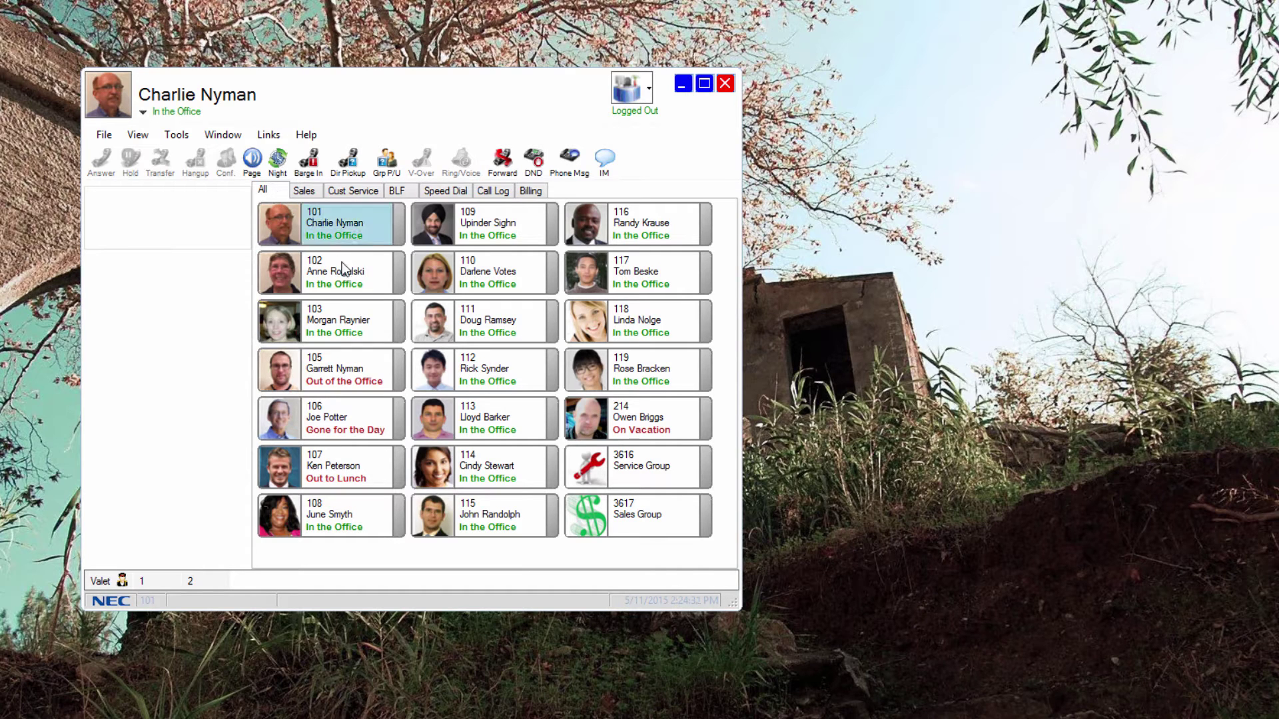
# - Send extension 103 a 'Visitor:' preset phone message with the waiting visitor's name
pyautogui.rightClick(337, 317)
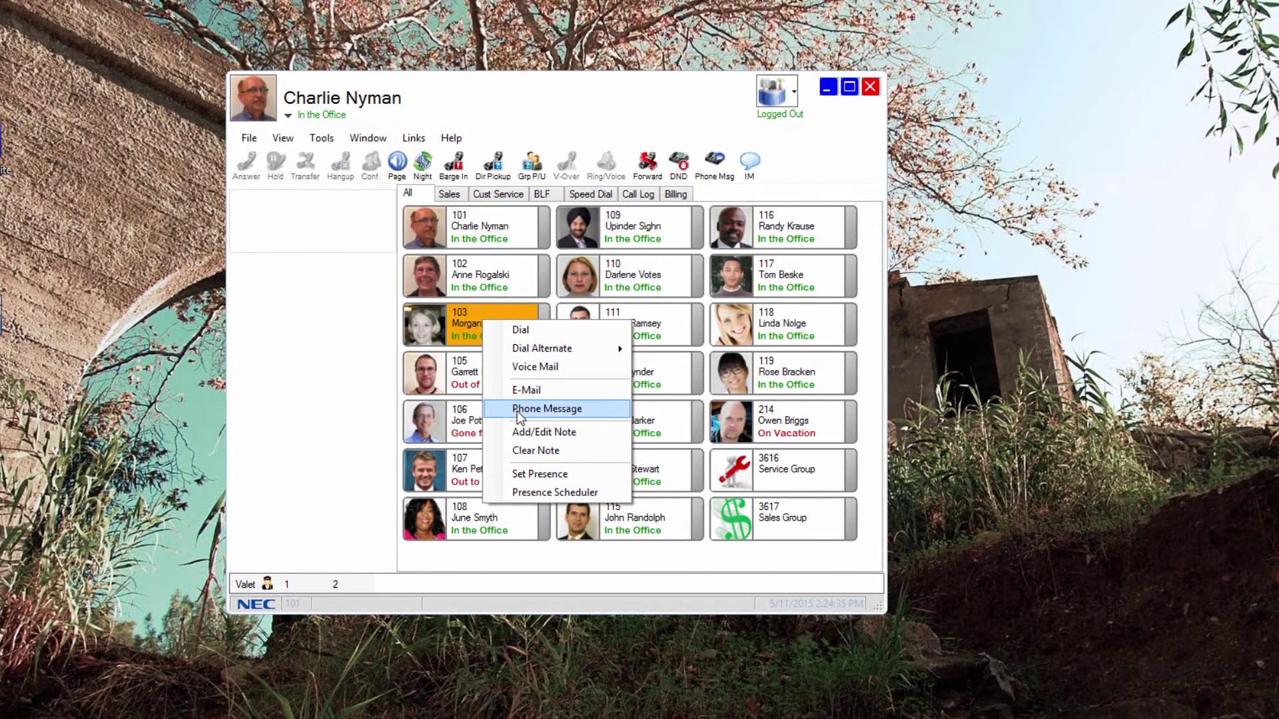
pyautogui.click(506, 409)
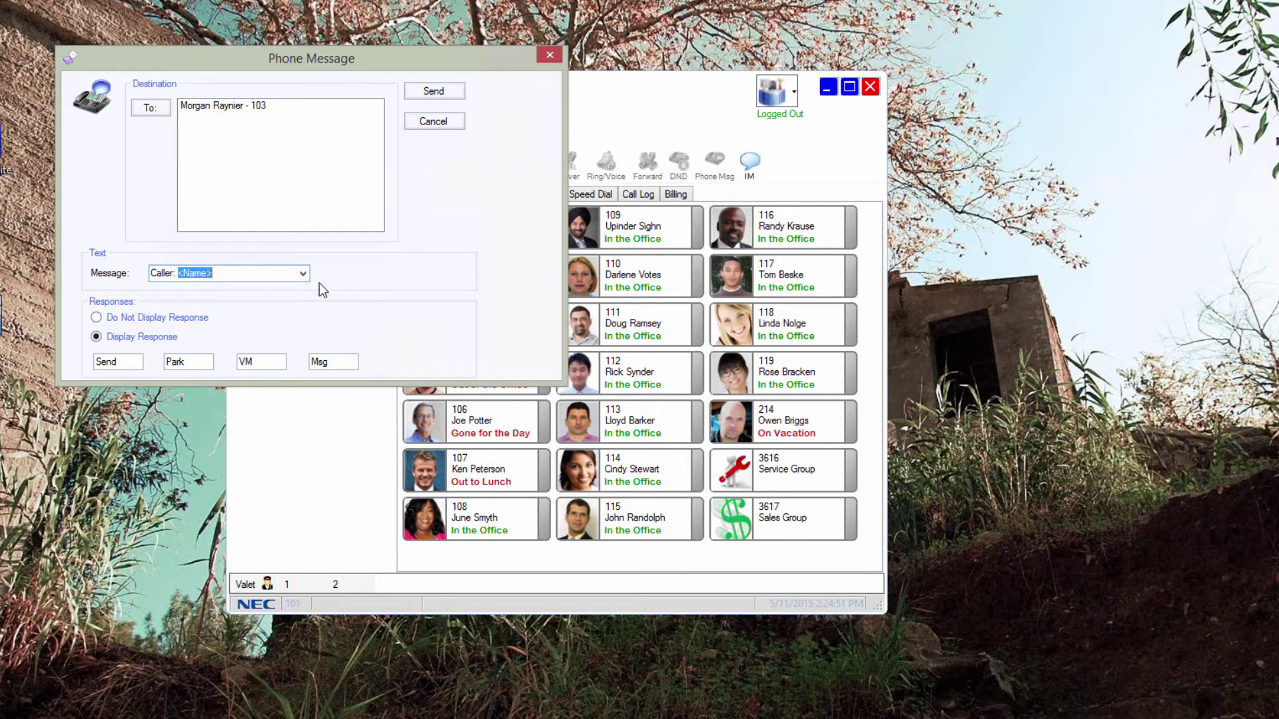
pyautogui.click(303, 273)
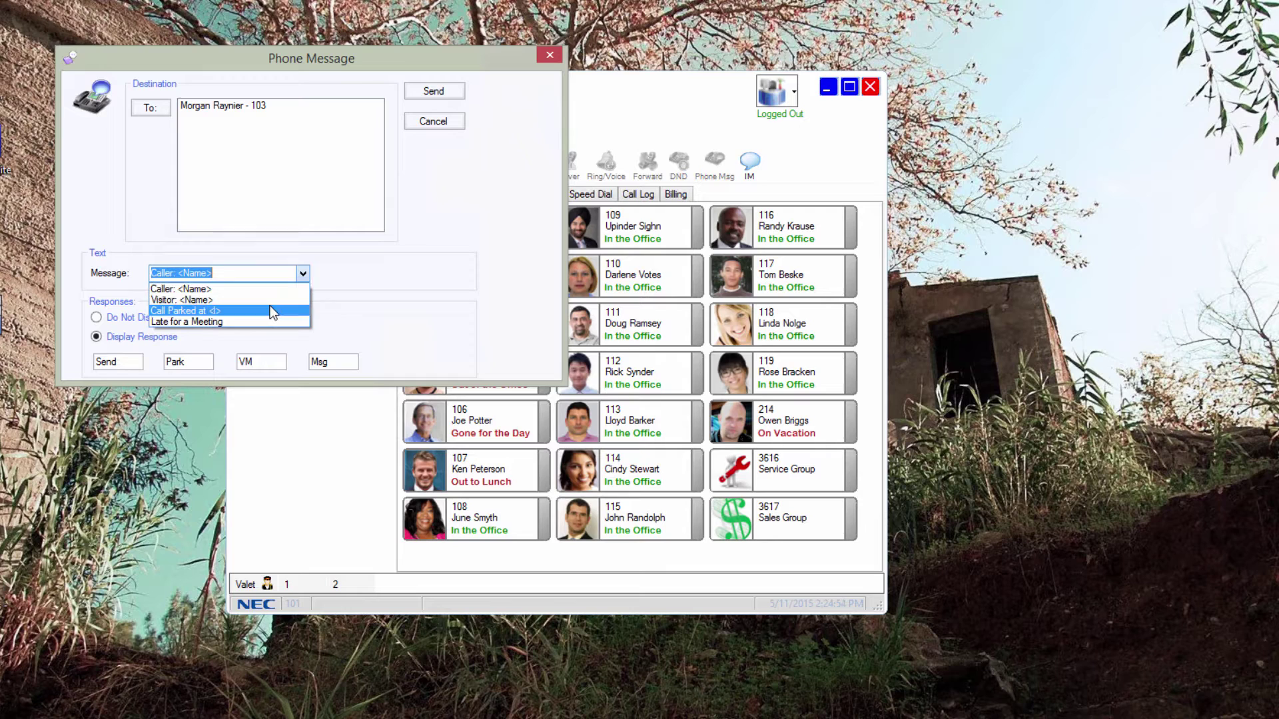
pyautogui.click(269, 300)
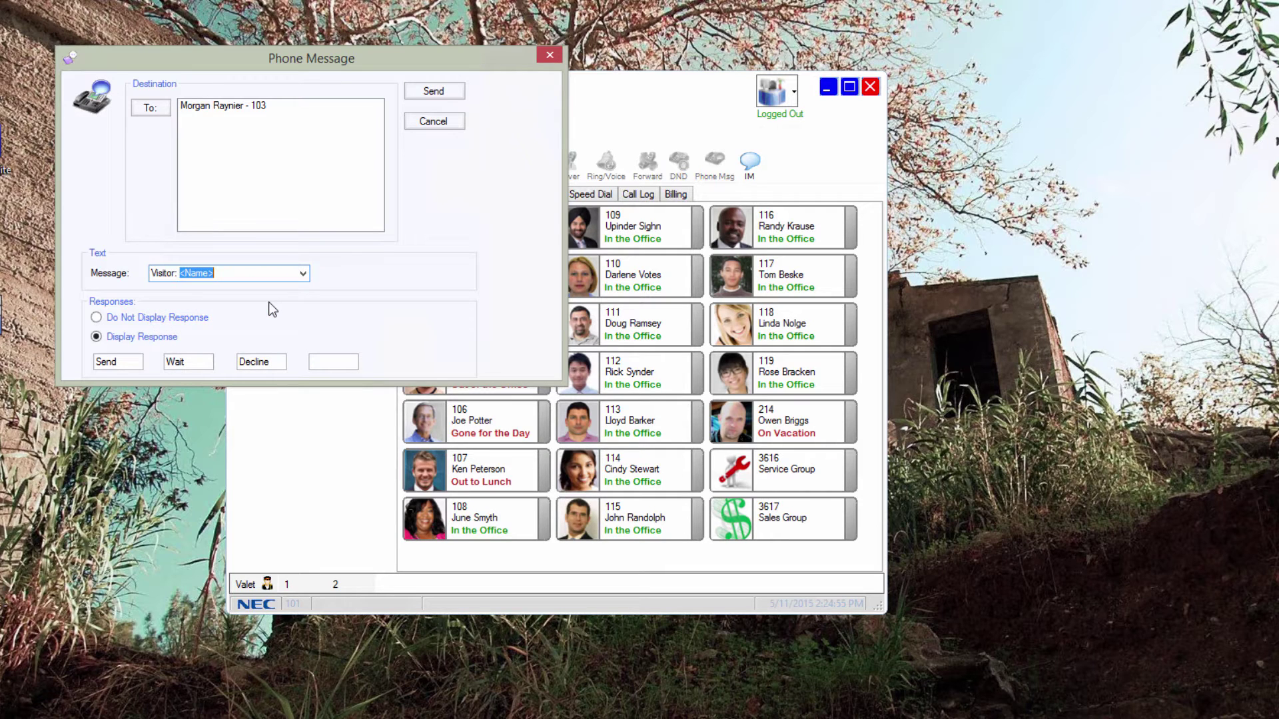
pyautogui.write('Bill')
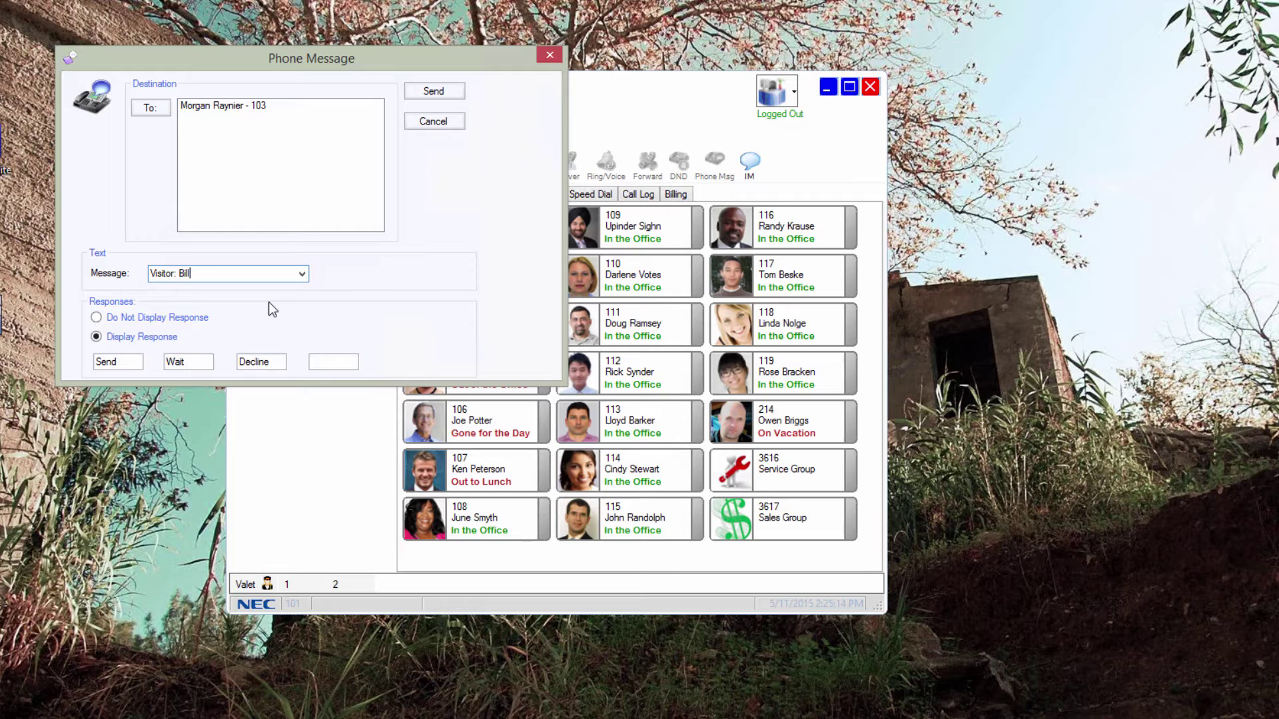
pyautogui.click(441, 92)
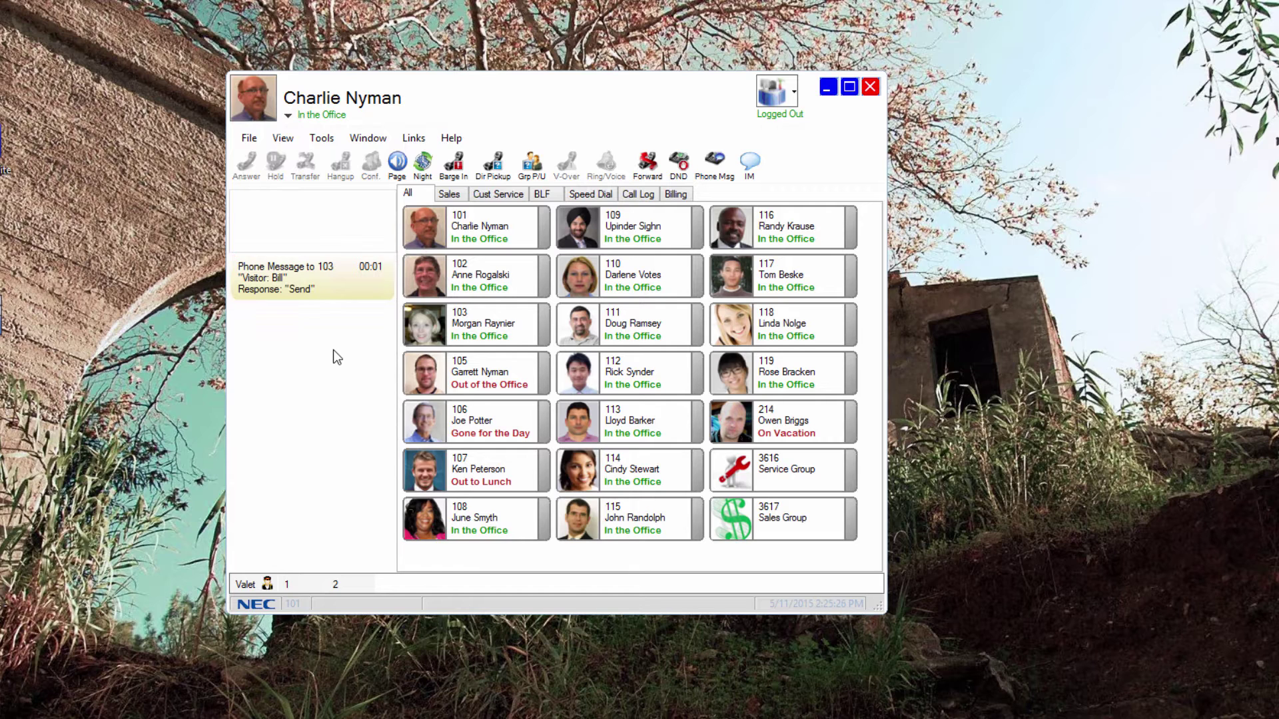
# - Remove the sent phone message entry for extension 103 from the left pane
pyautogui.rightClick(324, 283)
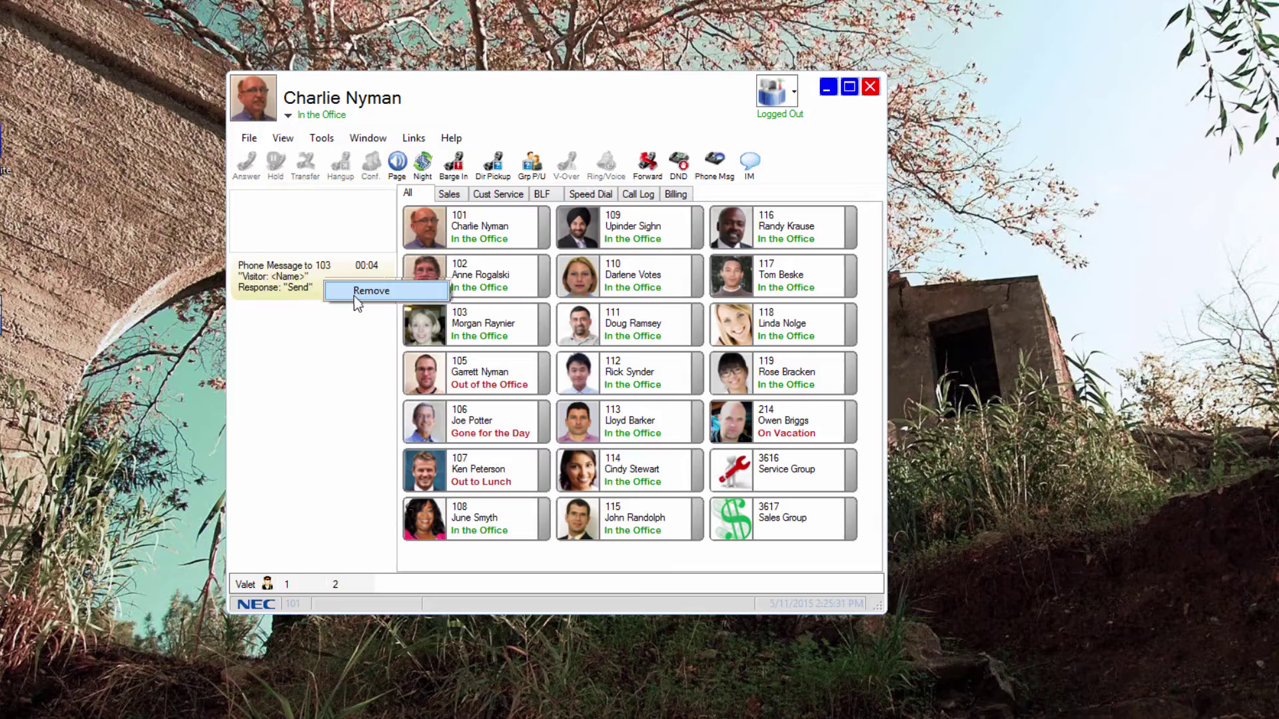
pyautogui.click(355, 294)
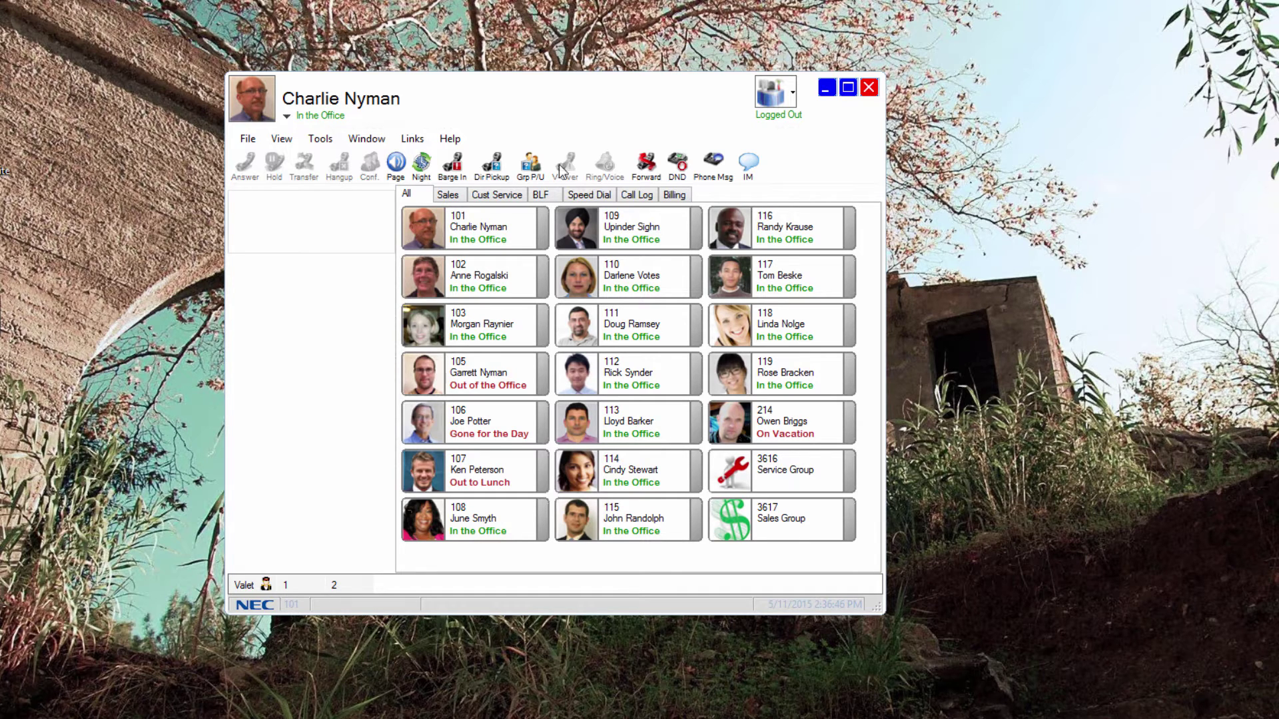
# - Open Window > Directory on the shared Contacts list, then start a new entry and cancel it
pyautogui.click(374, 142)
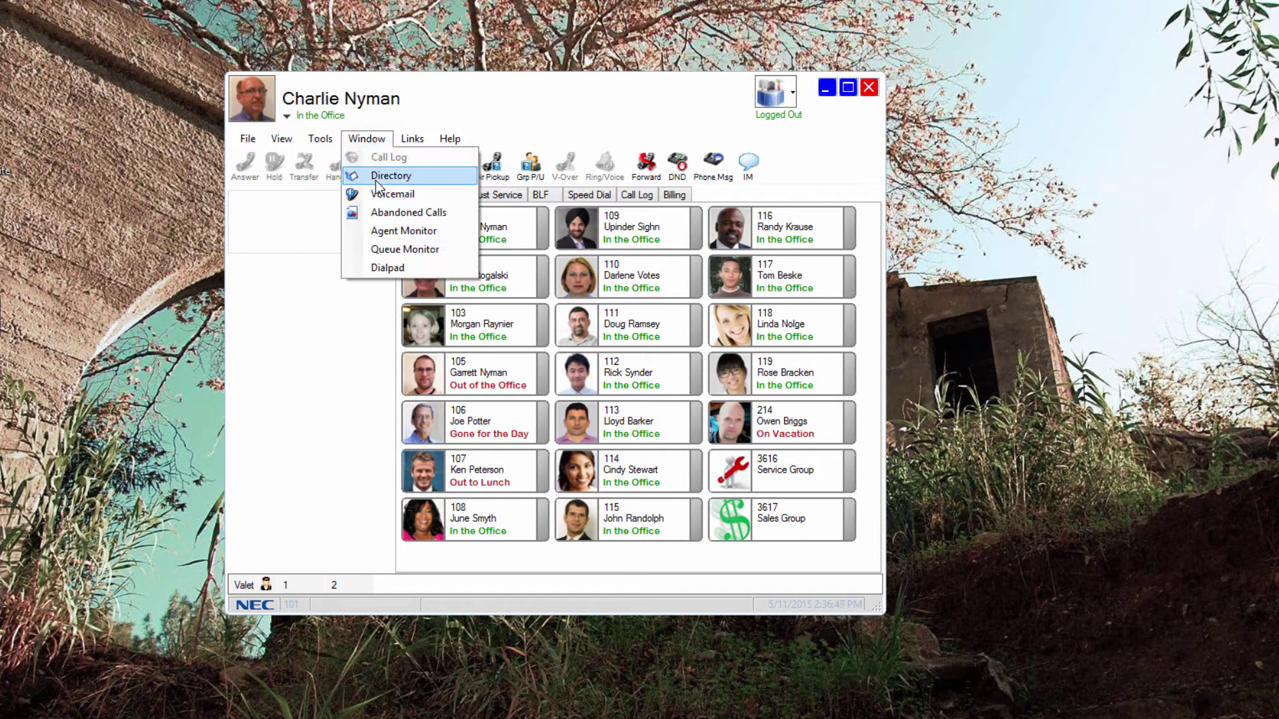
pyautogui.click(375, 177)
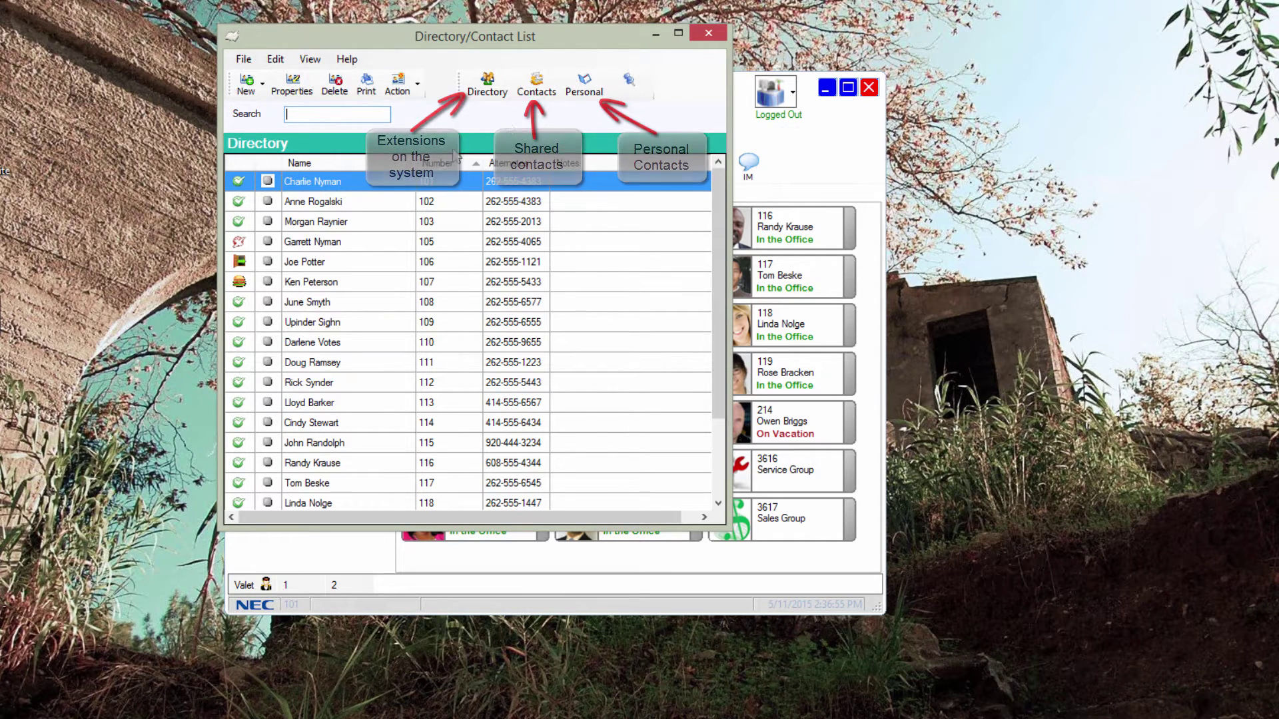
pyautogui.click(536, 85)
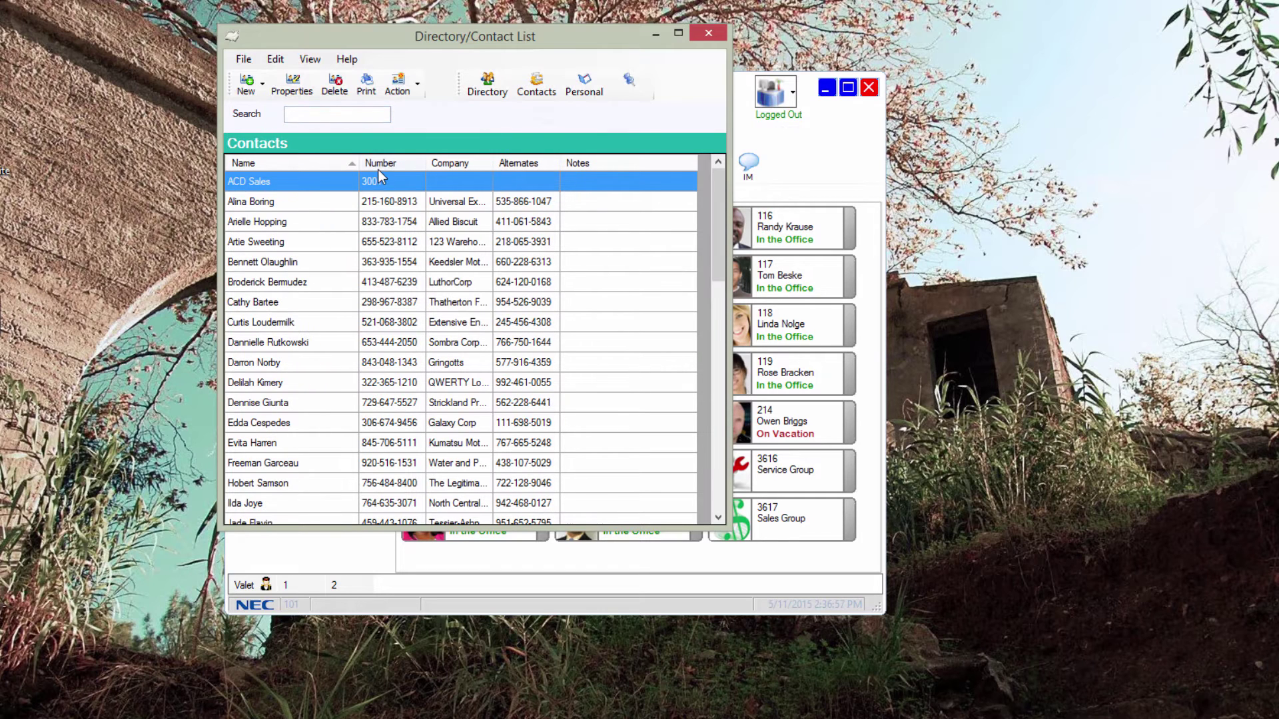
pyautogui.click(251, 92)
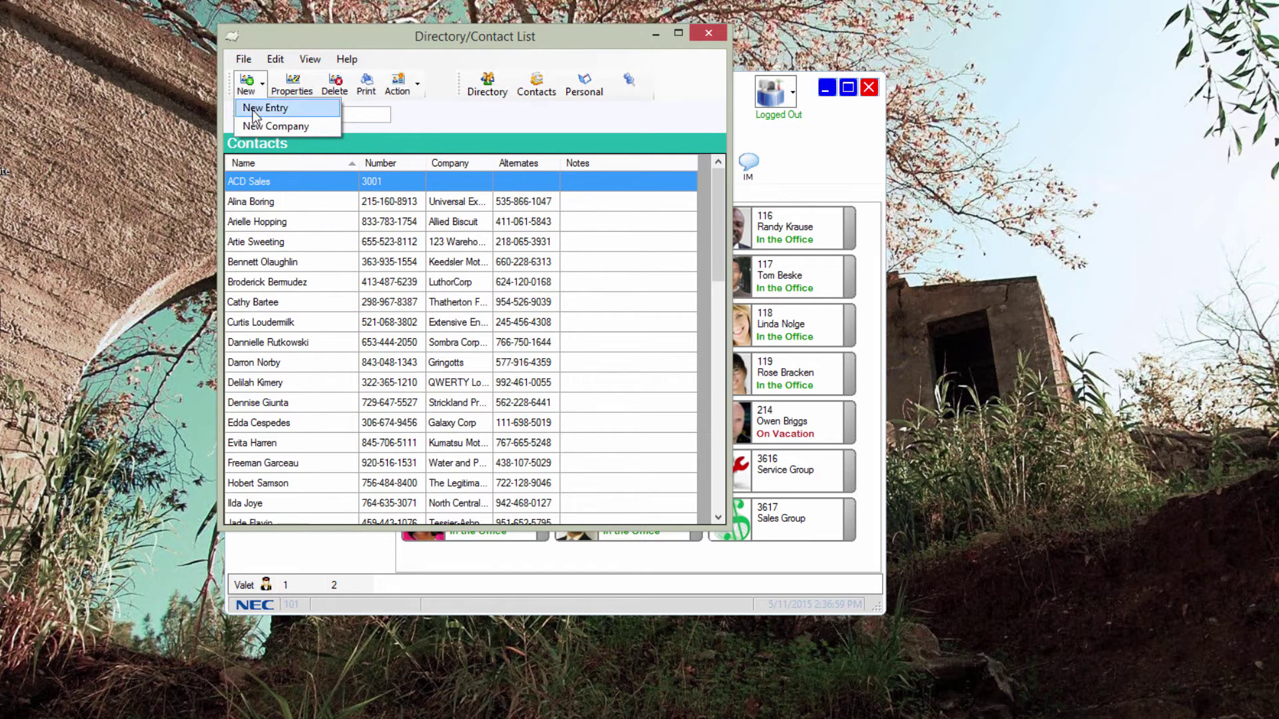
pyautogui.click(254, 107)
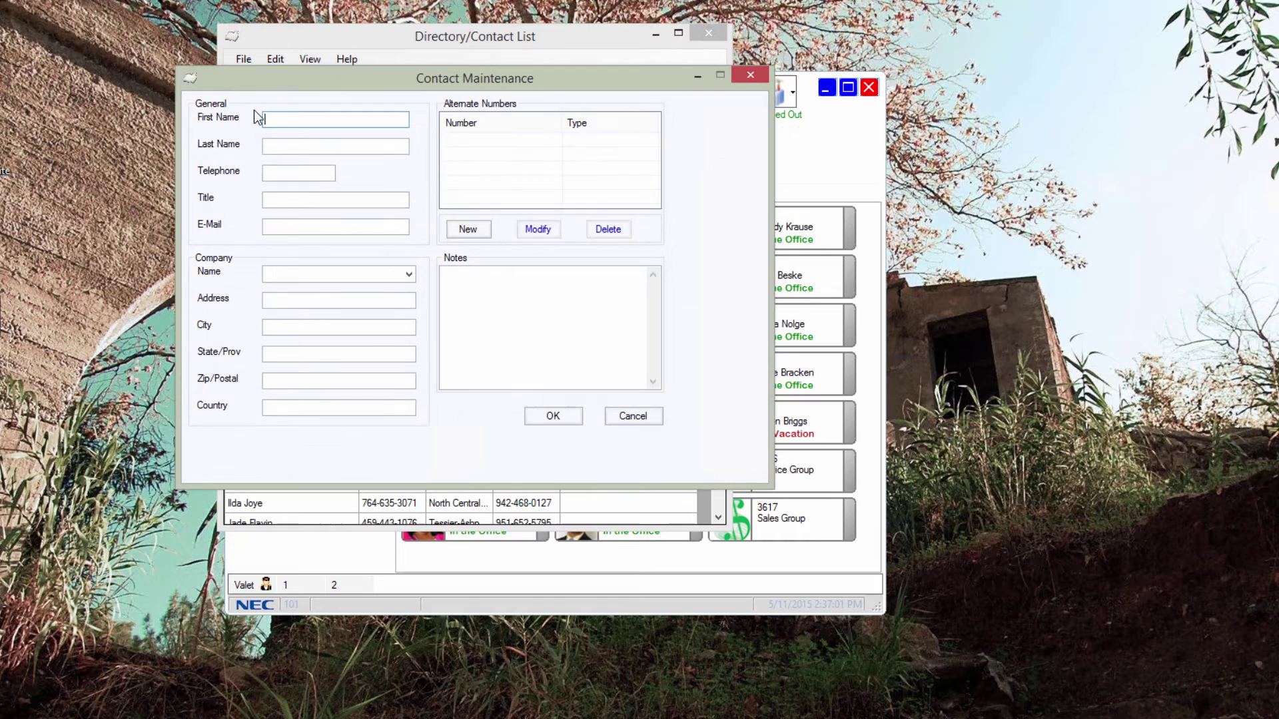
pyautogui.click(622, 416)
# - View a selected contact's Properties, then cancel without changes
pyautogui.click(269, 203)
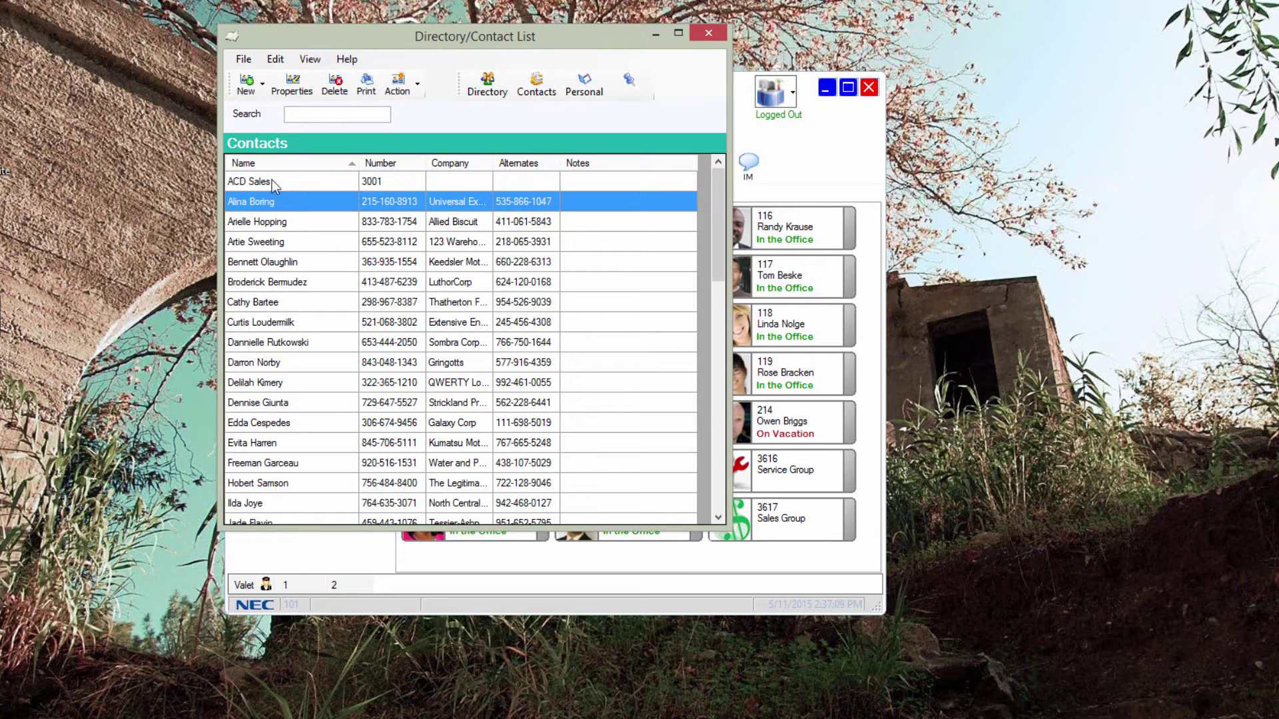
pyautogui.click(293, 86)
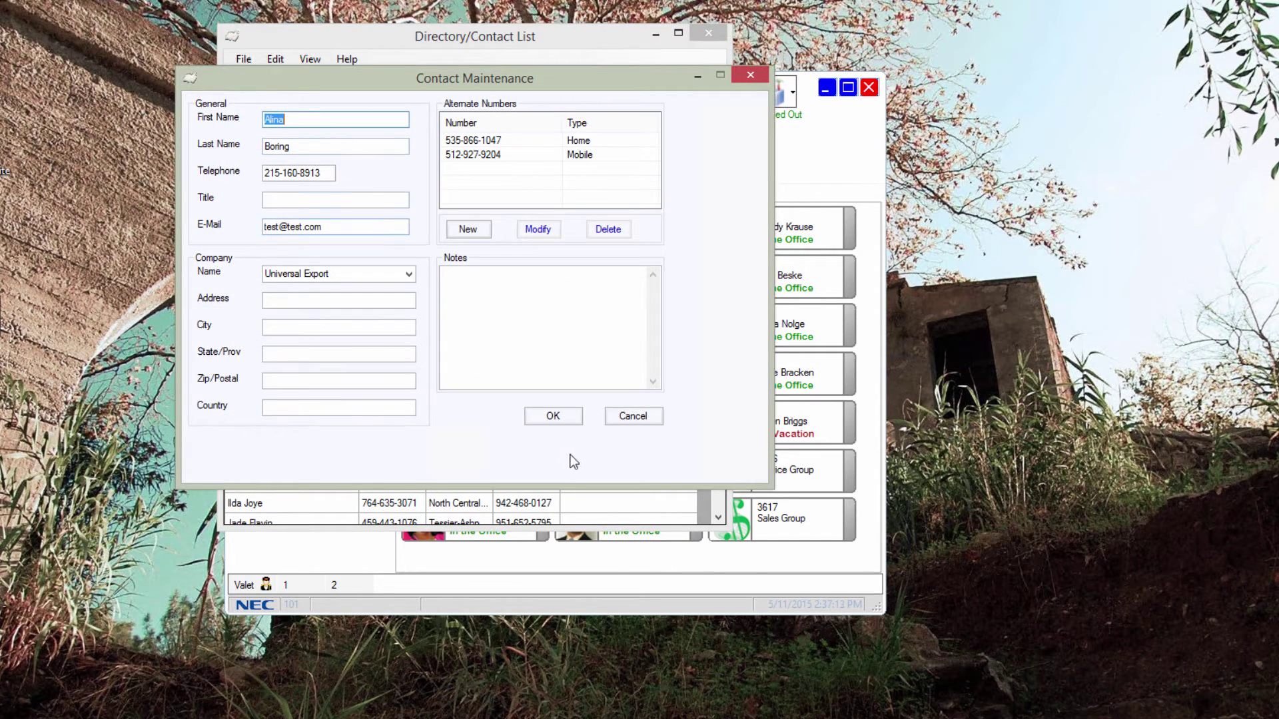
pyautogui.click(623, 420)
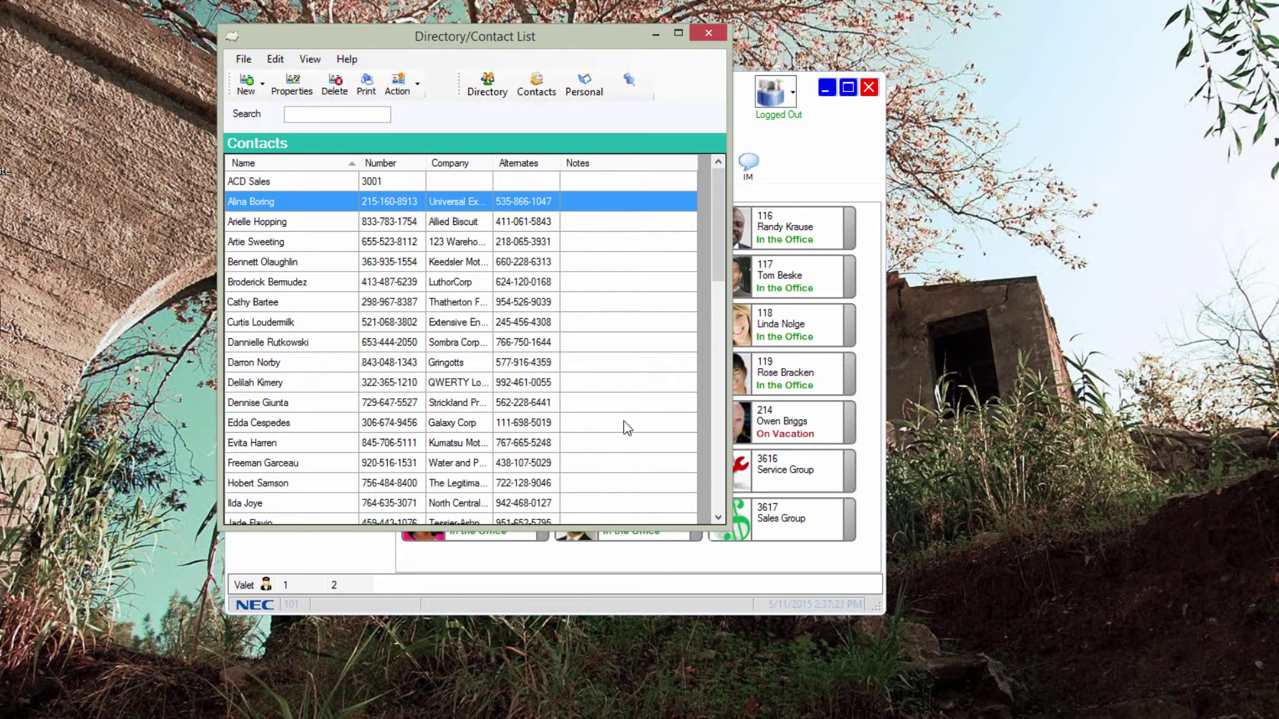
pyautogui.click(627, 80)
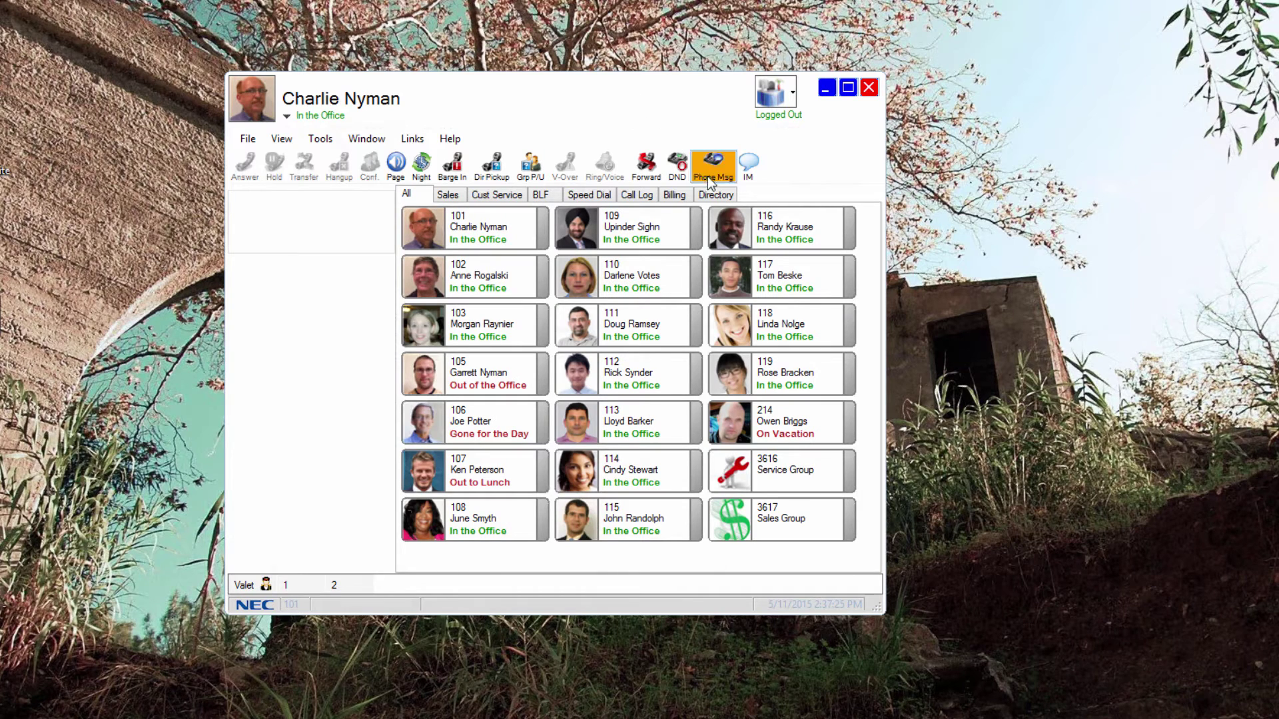
pyautogui.click(715, 194)
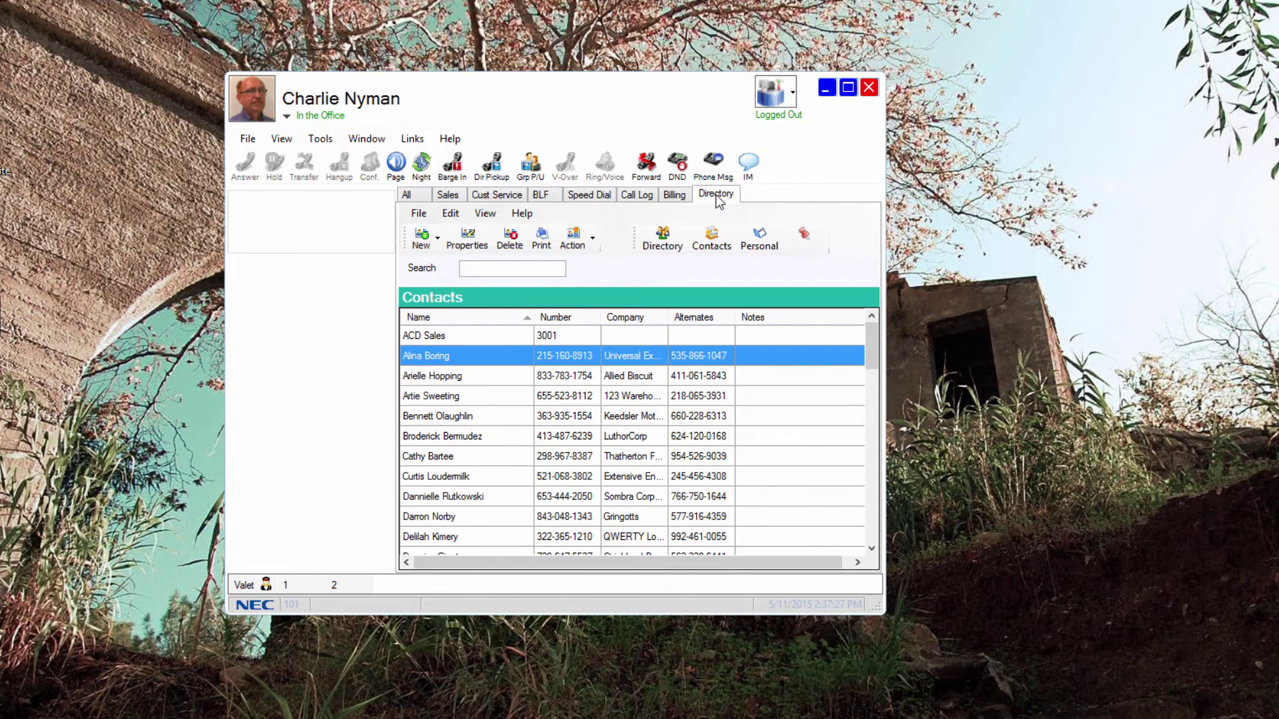
pyautogui.click(422, 197)
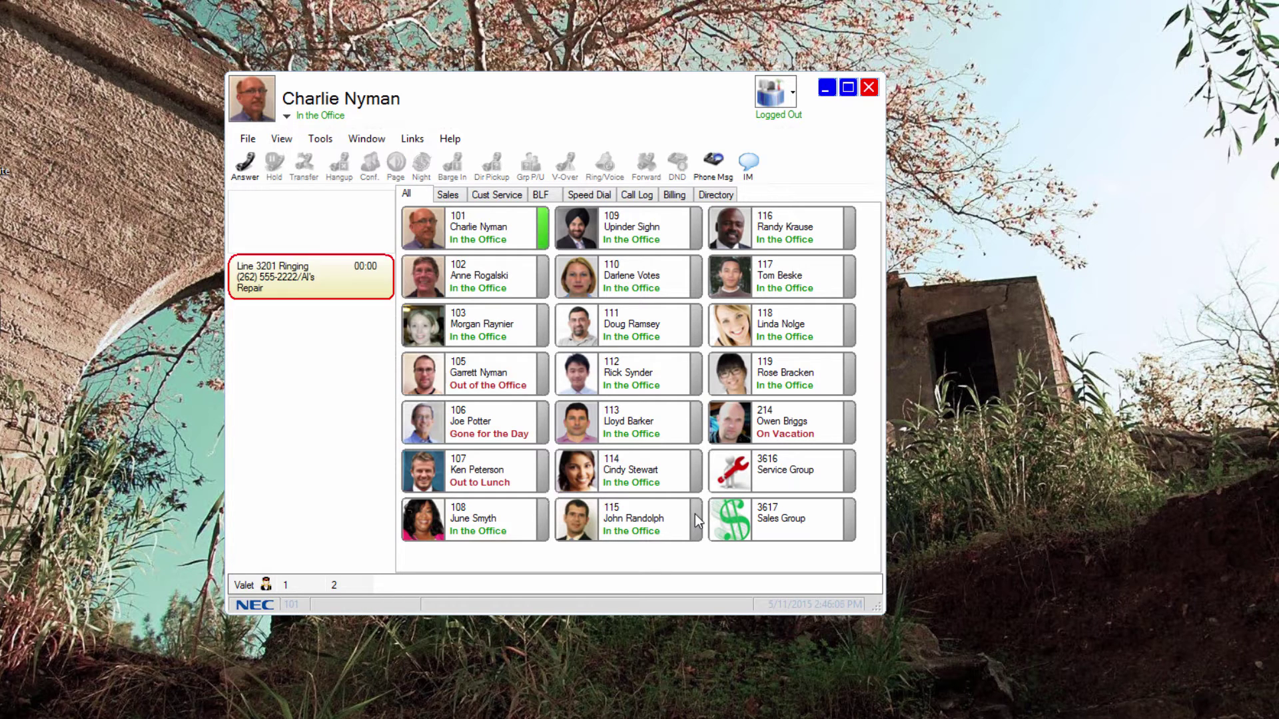
# - Answer Al's Repair on Line 3201, park it in valet slot 2, retrieve it, and hang up
pyautogui.click(341, 277)
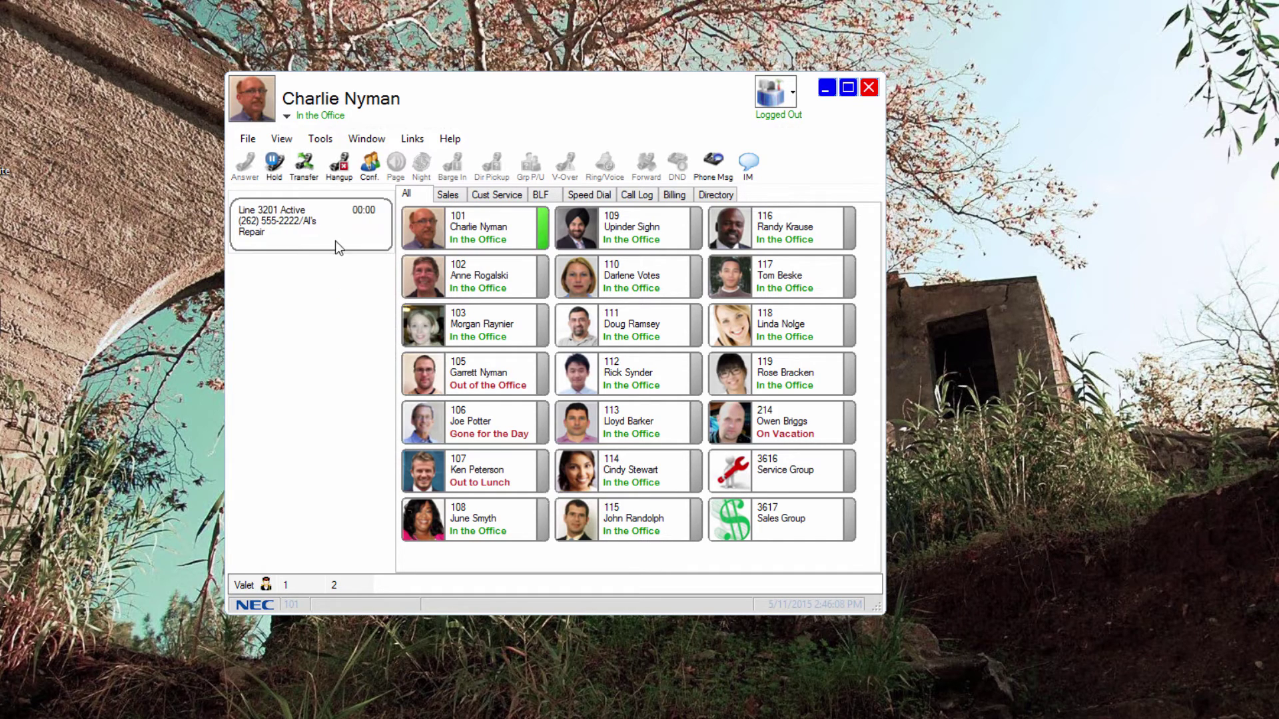
pyautogui.moveTo(334, 241); pyautogui.dragTo(334, 590)
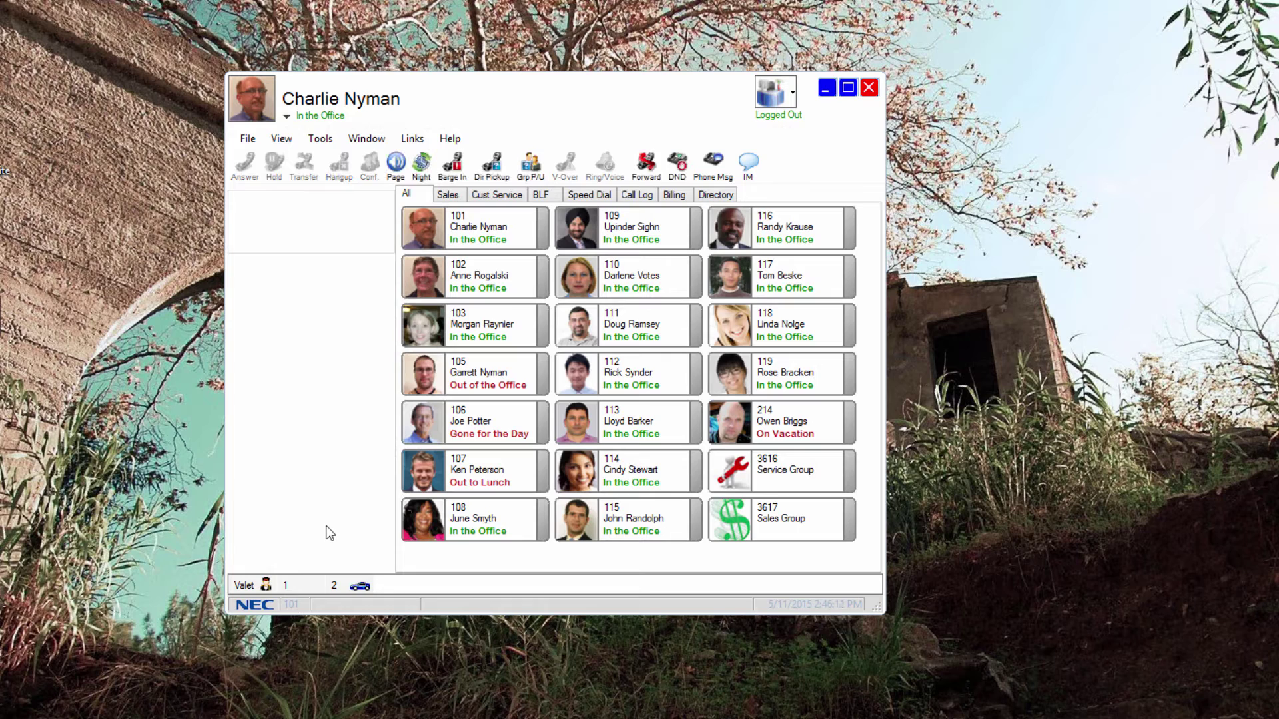
pyautogui.moveTo(361, 587)
pyautogui.click(359, 586)
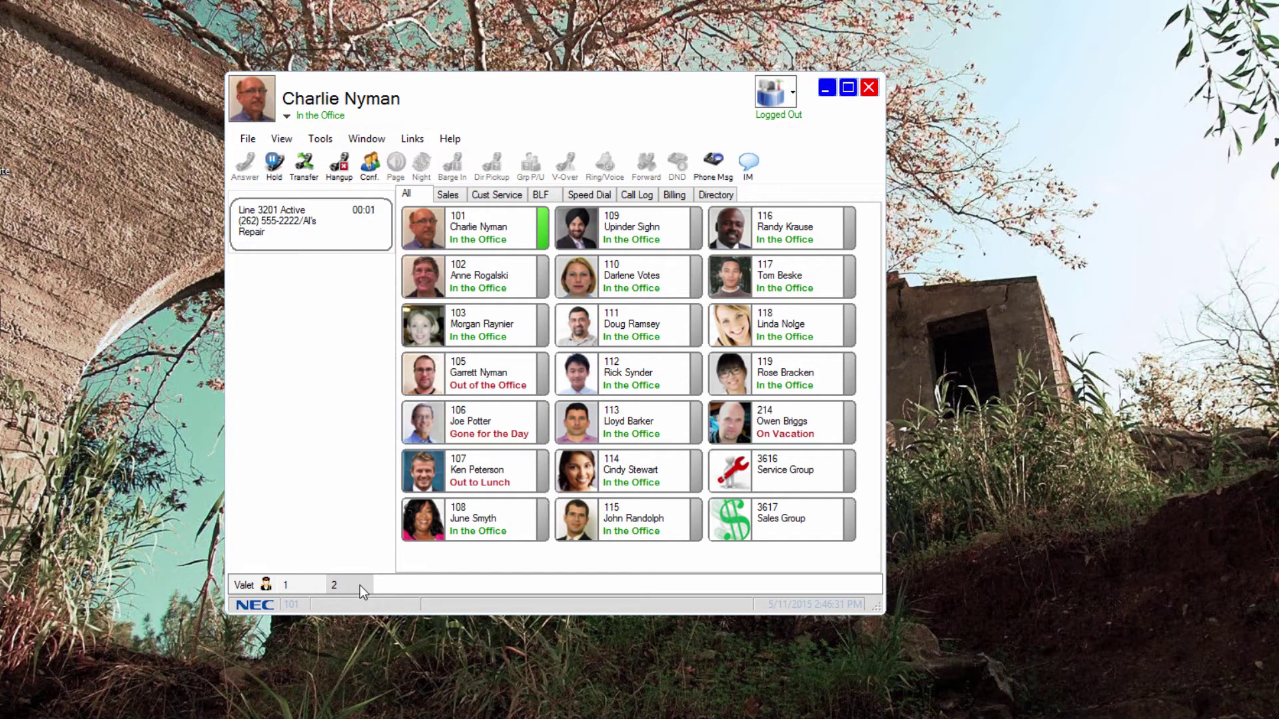
pyautogui.click(334, 180)
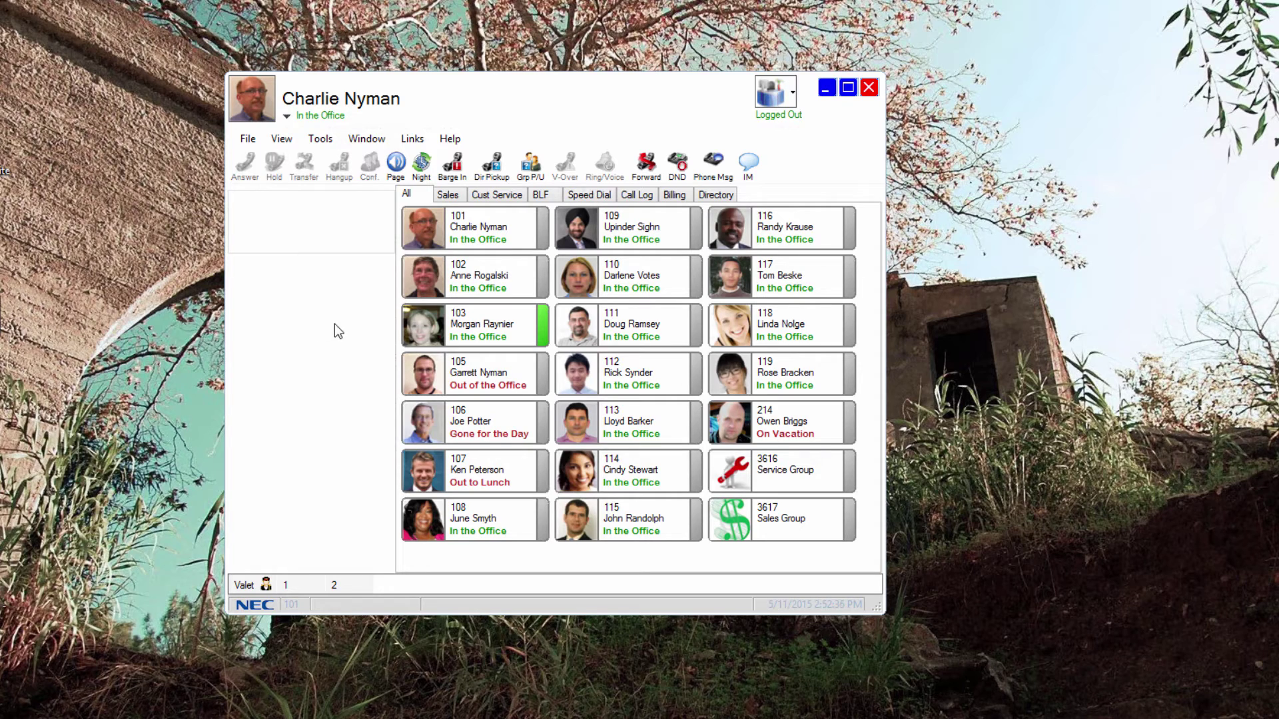
pyautogui.moveTo(459, 332)
pyautogui.click(321, 139)
pyautogui.click(330, 193)
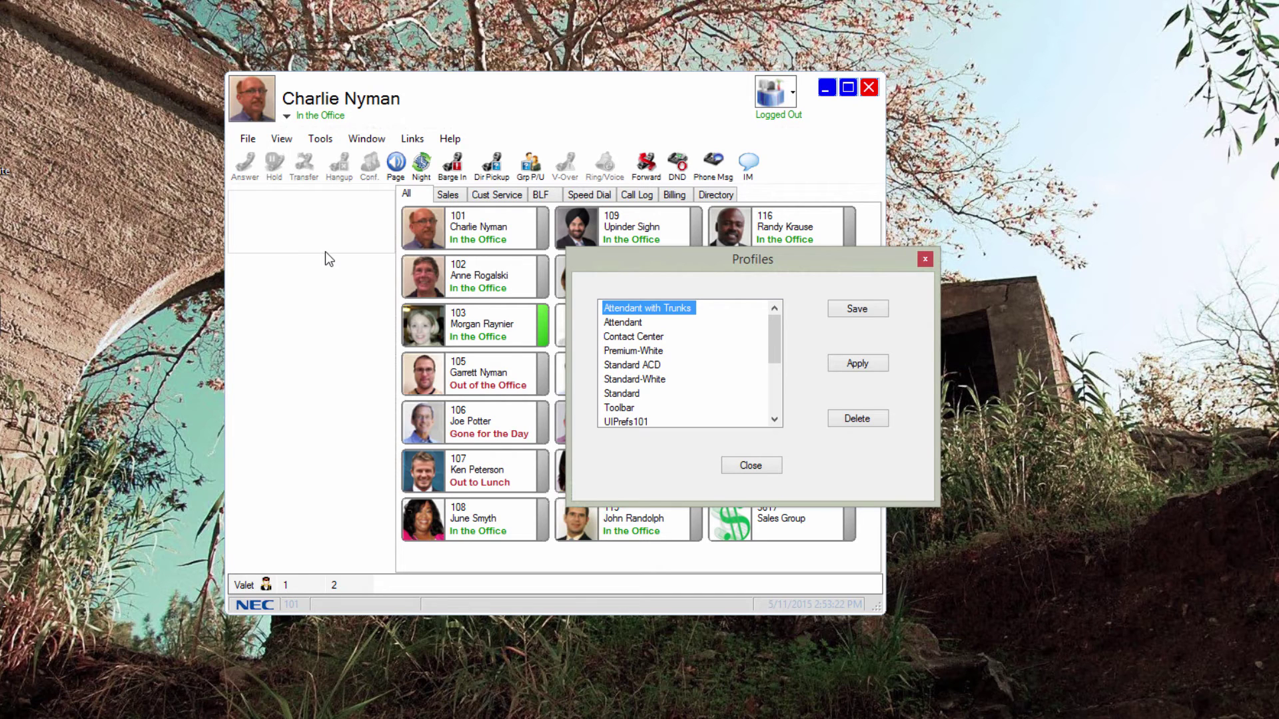
pyautogui.click(750, 463)
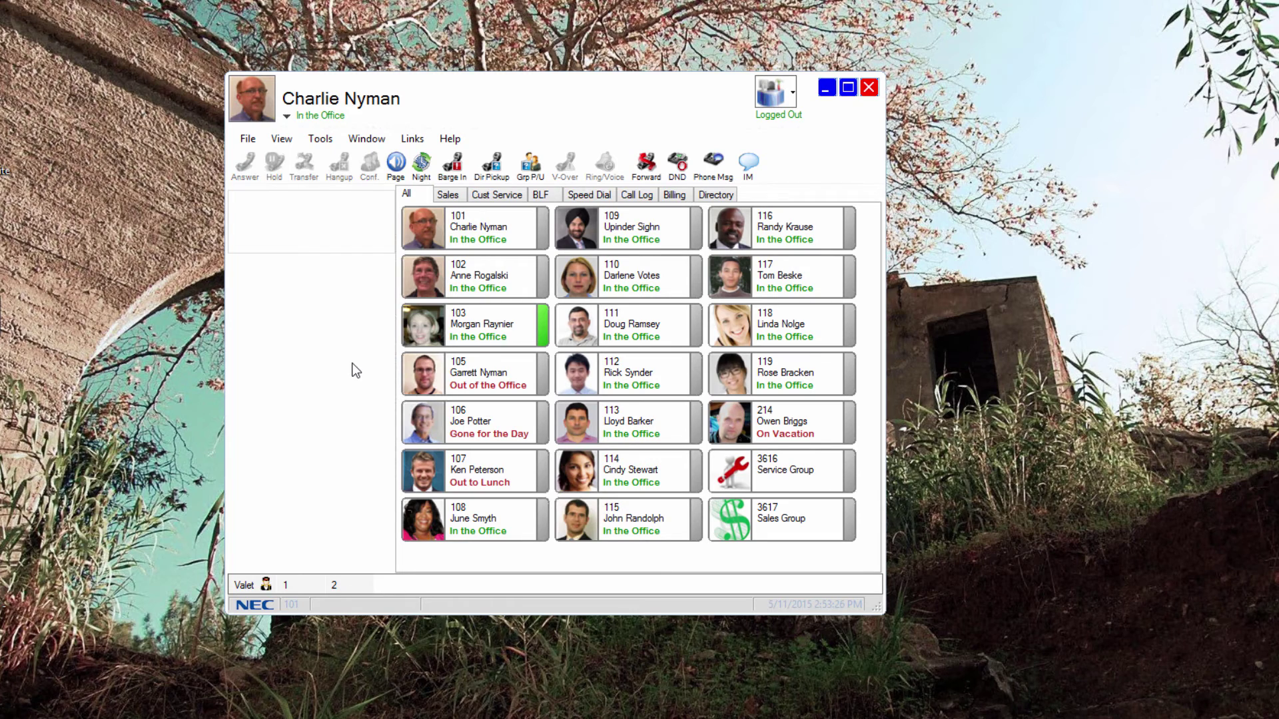